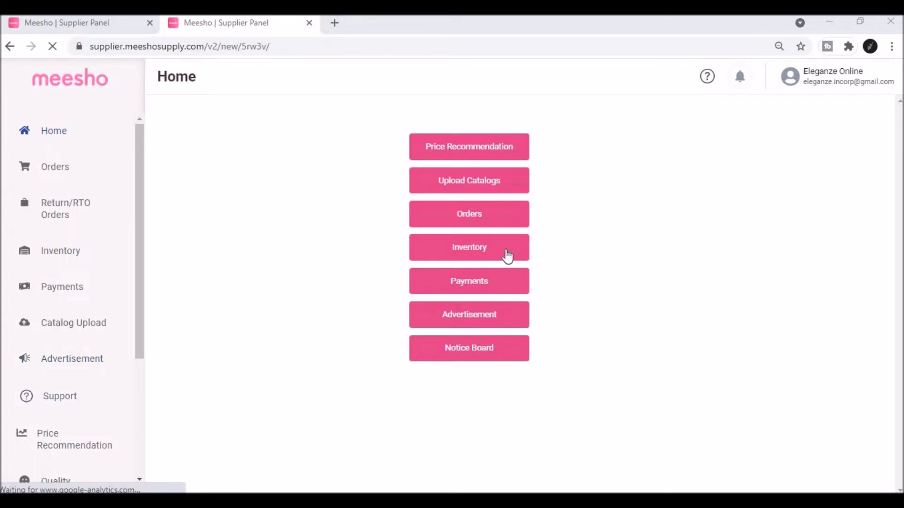
# Step: Log in to the supplier panel with the prefilled credentials and open the inventory
pyautogui.click(506, 251)
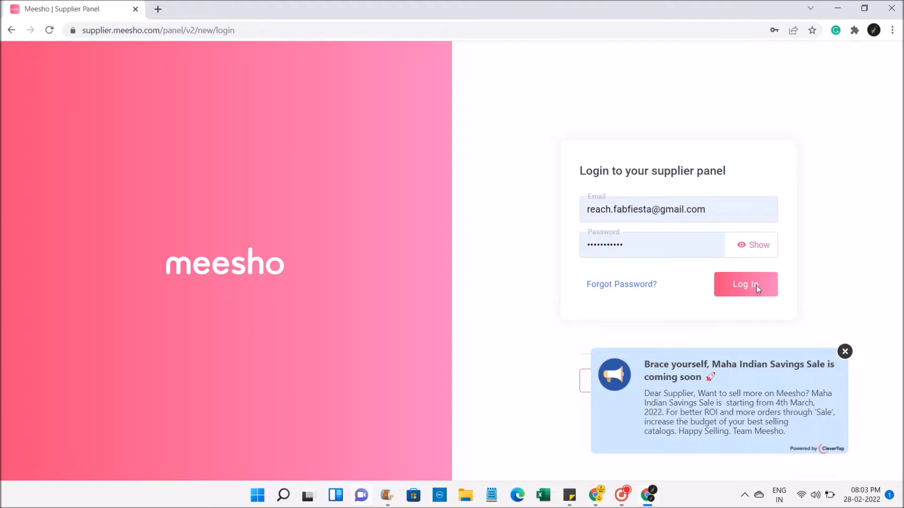
pyautogui.click(756, 286)
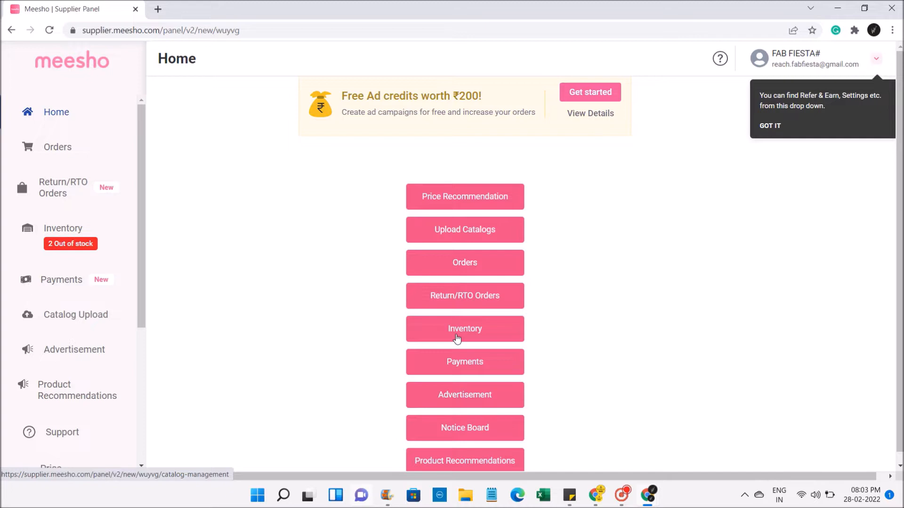
pyautogui.click(457, 339)
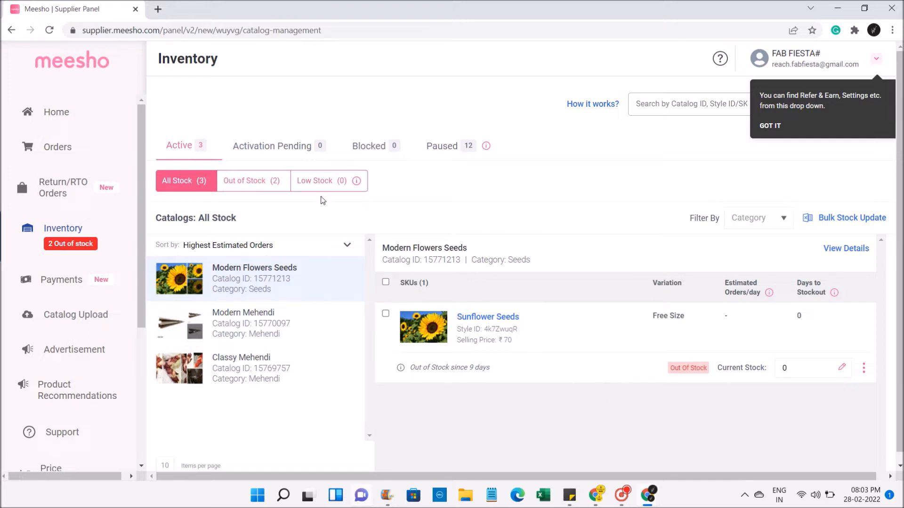
# Step: Review the out-of-stock active catalogs, including Modern Mehendi, and the low-stock list, dismissing the account menu hint
pyautogui.click(258, 180)
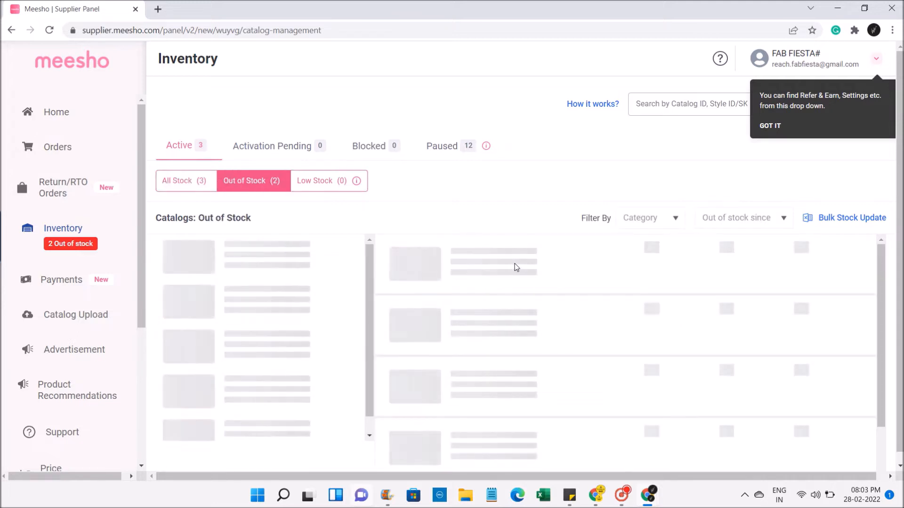
pyautogui.click(777, 126)
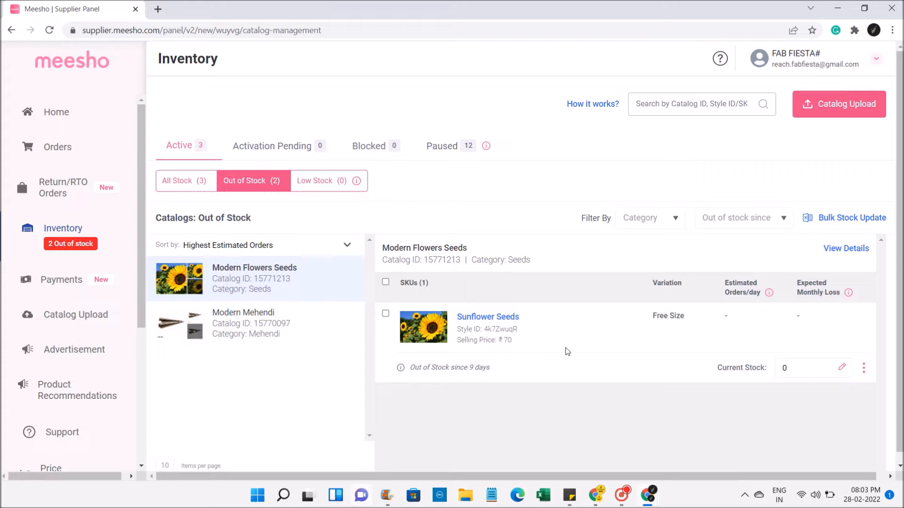
pyautogui.click(306, 329)
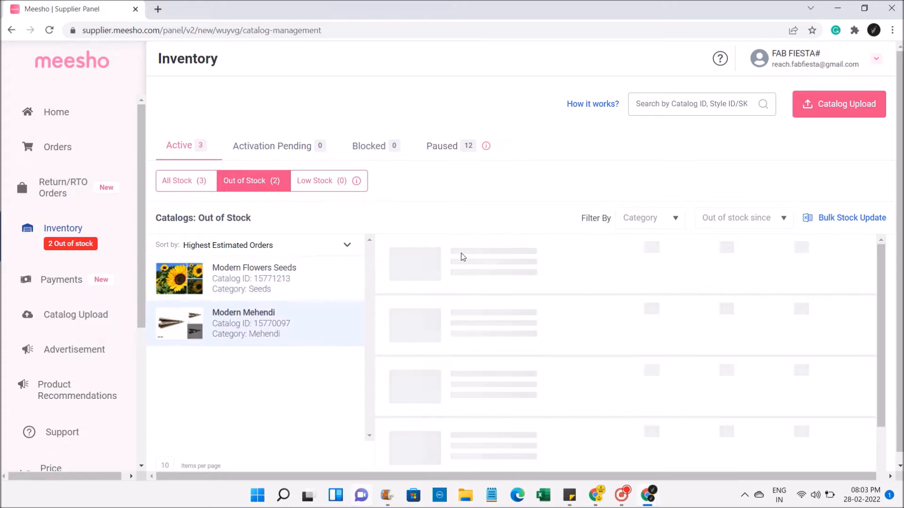
pyautogui.click(318, 183)
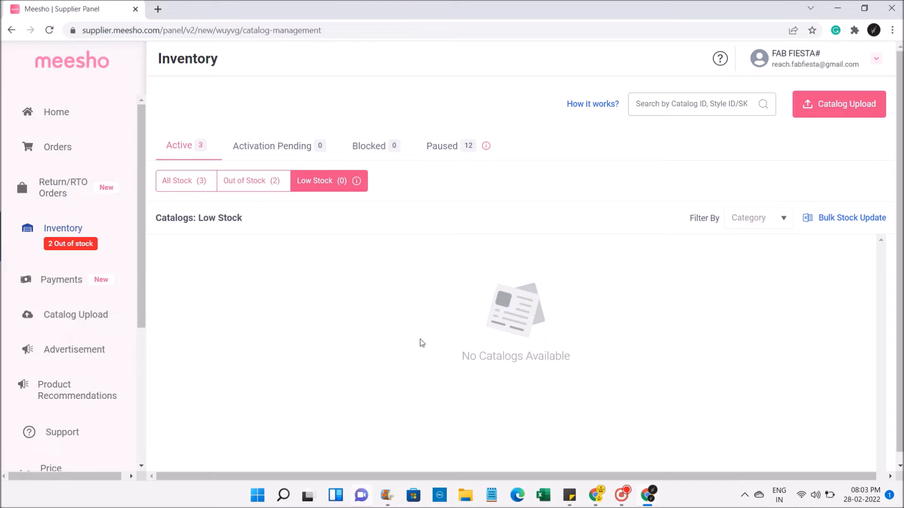
# Step: Look through the list of paused catalogs in the inventory
pyautogui.click(437, 150)
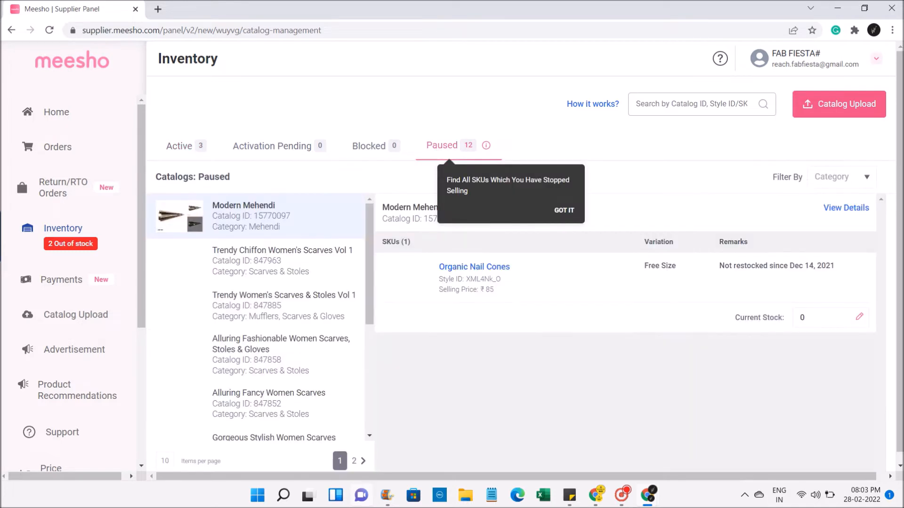
pyautogui.scroll(-5, 348, 293)
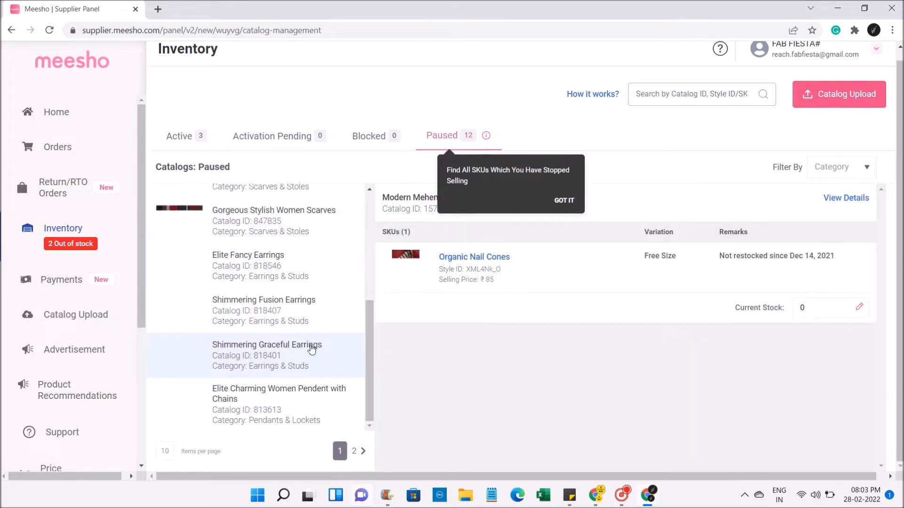
pyautogui.scroll(3, 311, 348)
pyautogui.scroll(2, 311, 348)
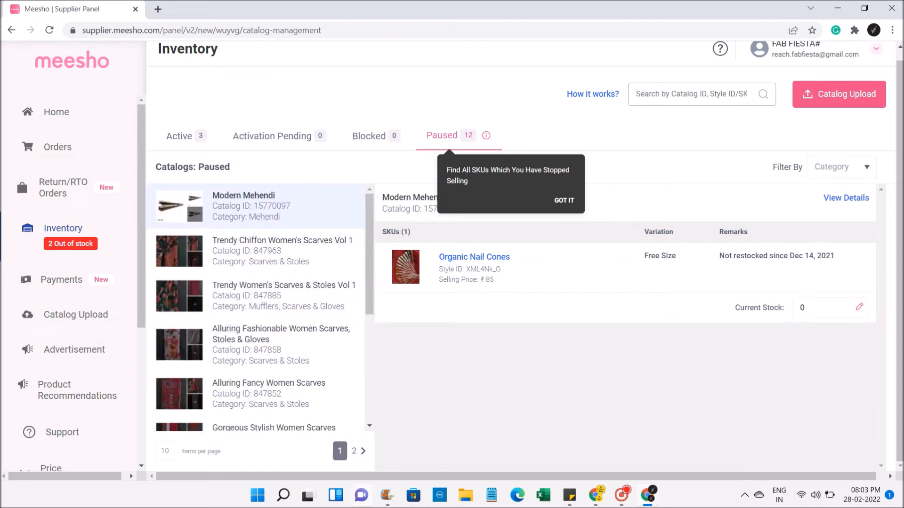
# Step: Check the blocked catalogs under Duplicate, Poor Quality and Others, dismissing the hint about blocked catalogs
pyautogui.click(379, 137)
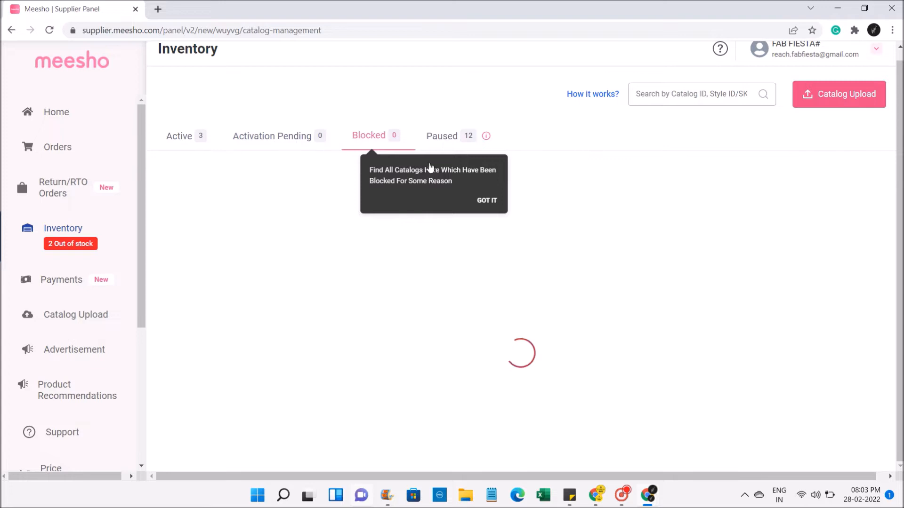
pyautogui.click(479, 201)
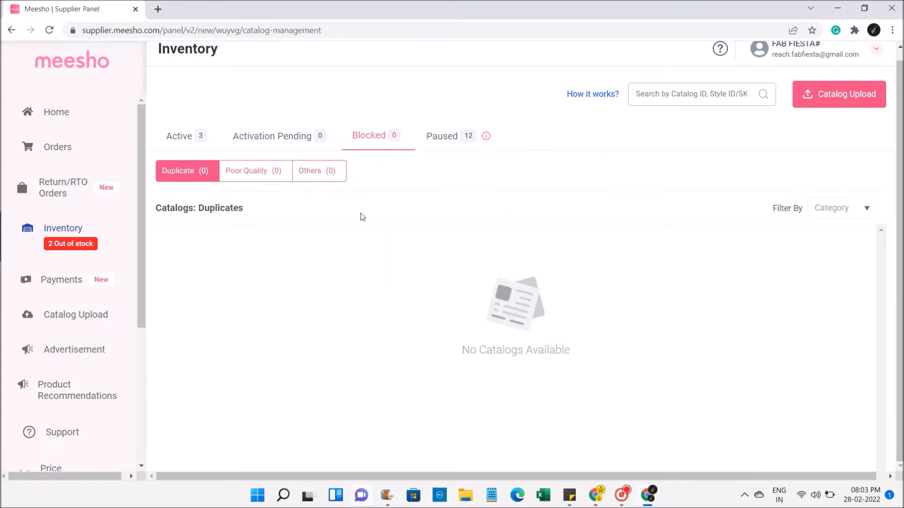
pyautogui.click(251, 171)
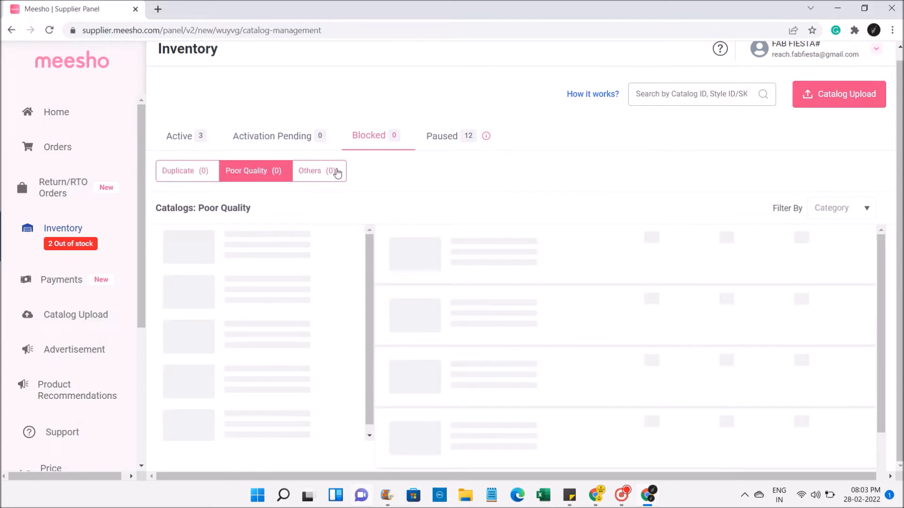
pyautogui.click(333, 171)
pyautogui.click(240, 171)
# Step: Check the catalogs with activation pending, dismiss the hint and return to the active catalogs
pyautogui.click(305, 142)
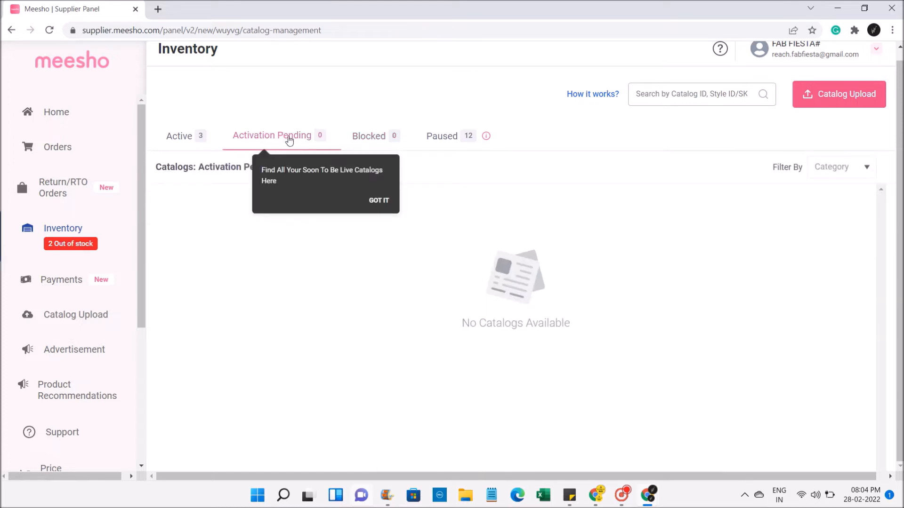
pyautogui.click(380, 201)
pyautogui.click(192, 137)
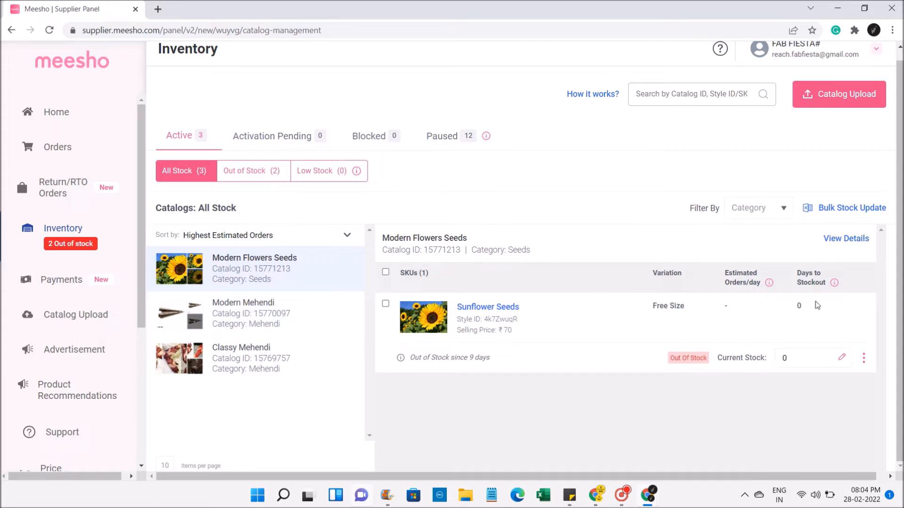
# Step: Set the current stock of Sunflower Seeds in the Modern Flowers Seeds catalog to 5 and save it
pyautogui.doubleClick(831, 360)
pyautogui.write('5')
pyautogui.moveTo(824, 362)
pyautogui.click(826, 360)
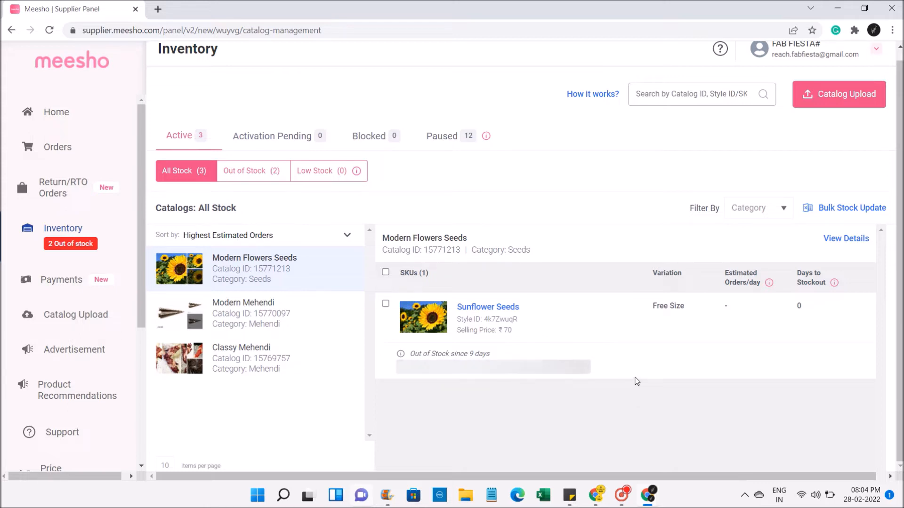
# Step: Set the Sunflower Seeds stock to 0 and dismiss the suggestion to pause the product
pyautogui.click(842, 357)
pyautogui.moveTo(796, 359); pyautogui.dragTo(685, 365)
pyautogui.write('0')
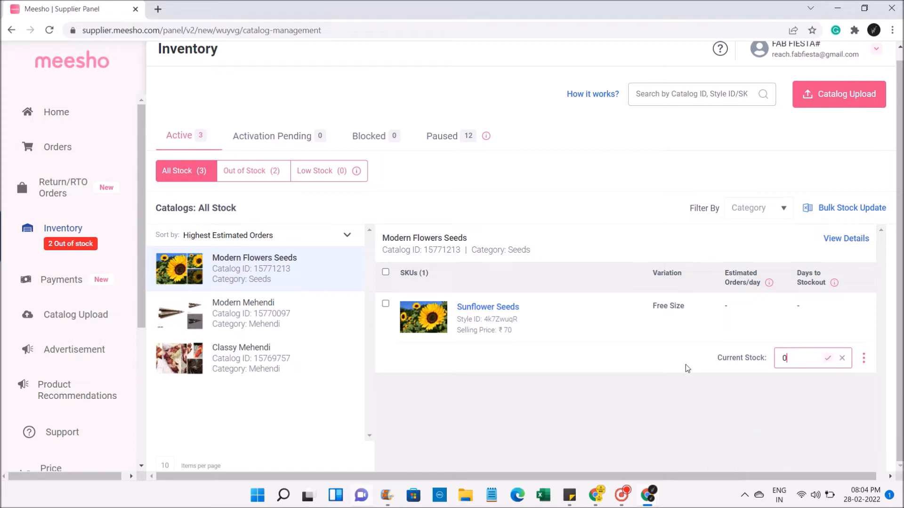
pyautogui.click(826, 359)
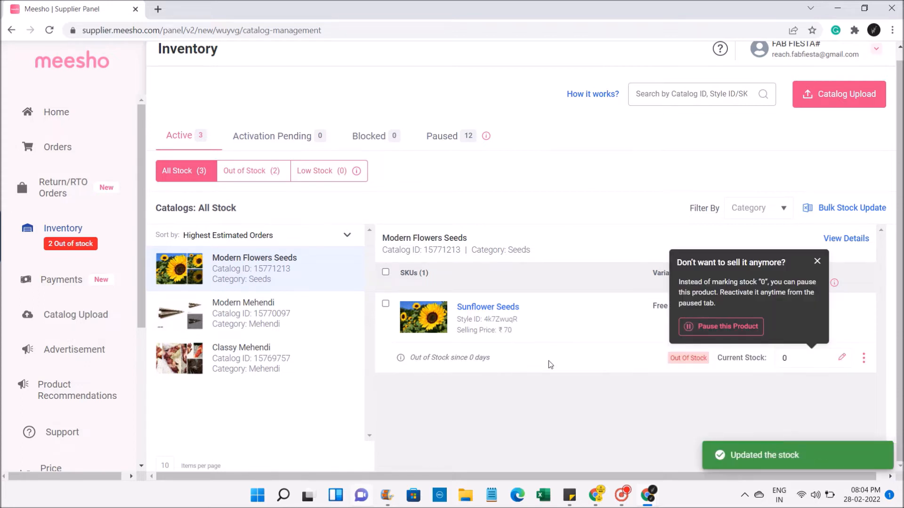
pyautogui.click(817, 261)
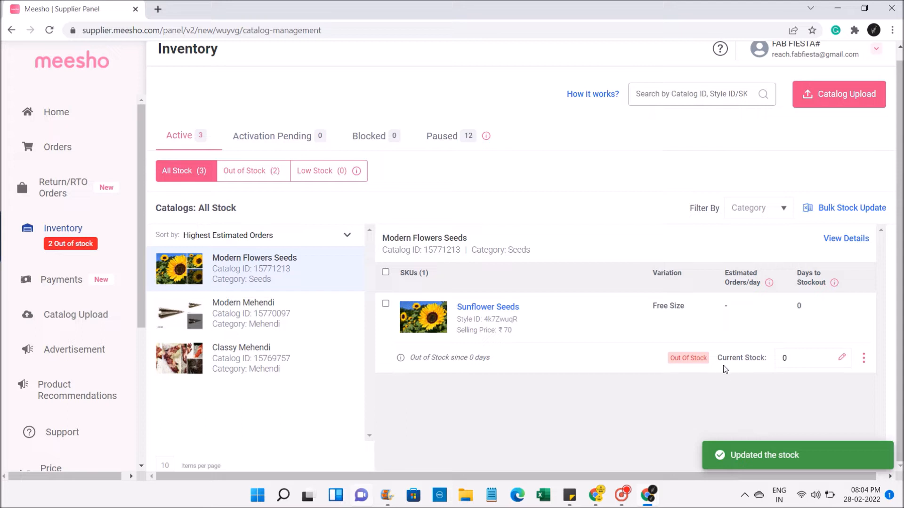
# Step: Update the current stock of Sunflower Seeds to 5
pyautogui.click(800, 358)
pyautogui.write('5')
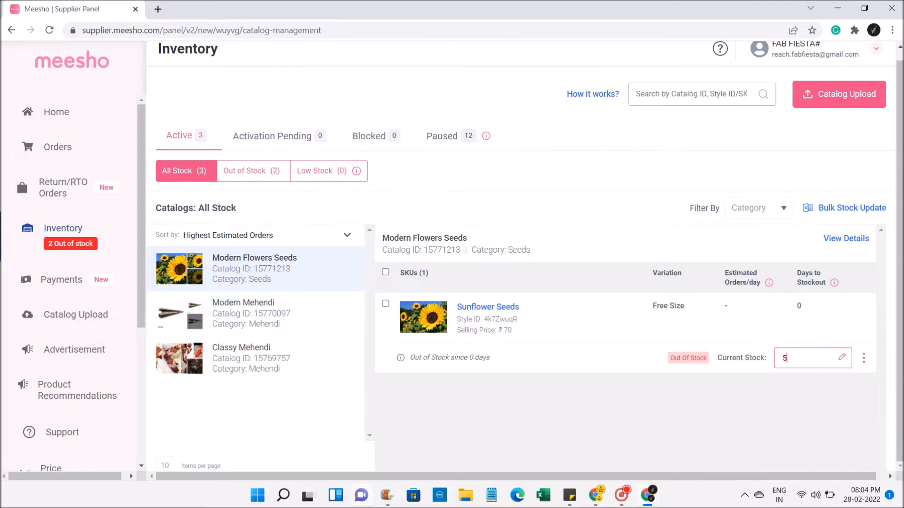
pyautogui.press('Return')
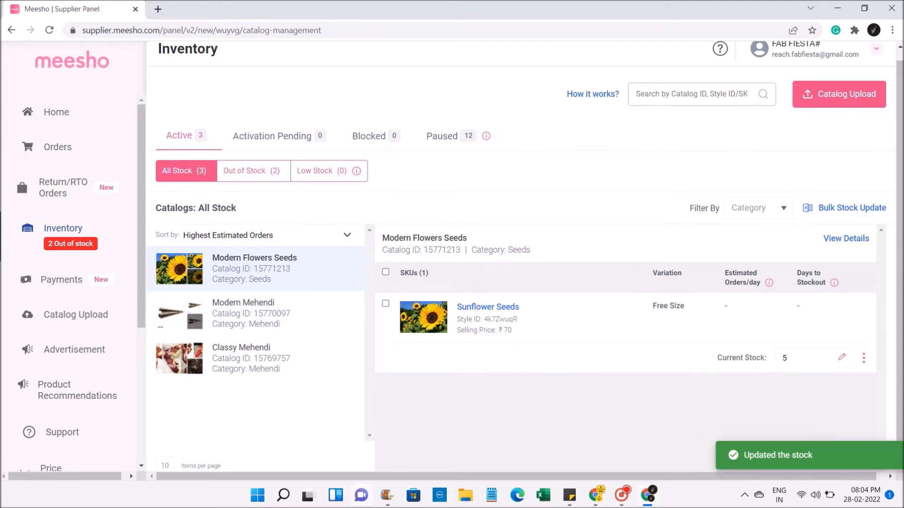
# Step: Mark Sunflower Seeds as out of stock by updating its current stock to 0
pyautogui.doubleClick(800, 358)
pyautogui.write('0')
pyautogui.press('Return')
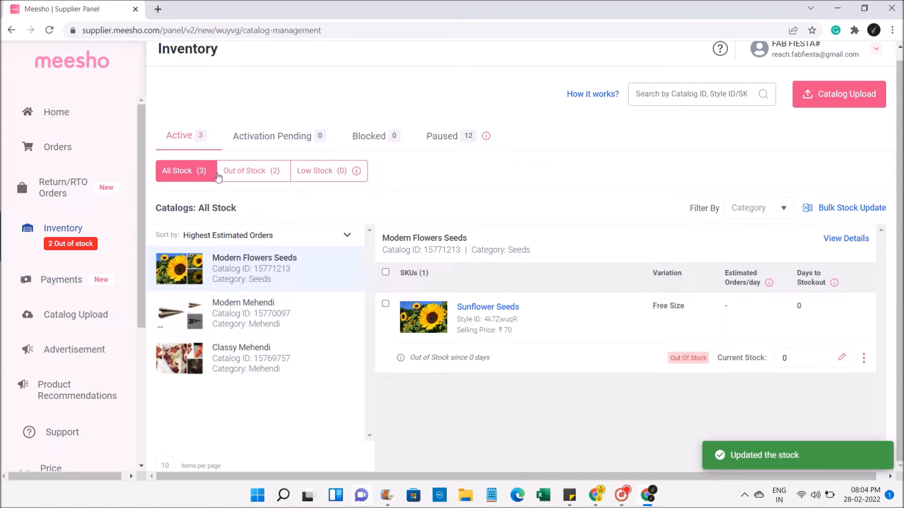
# Step: Compare the stock entries of the Modern Flowers Seeds and Modern Mehendi catalogs
pyautogui.click(253, 316)
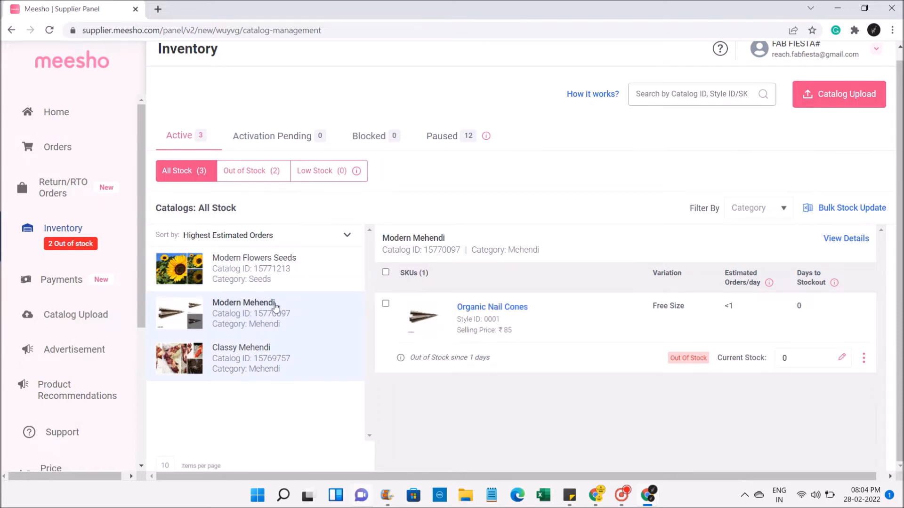
pyautogui.click(265, 279)
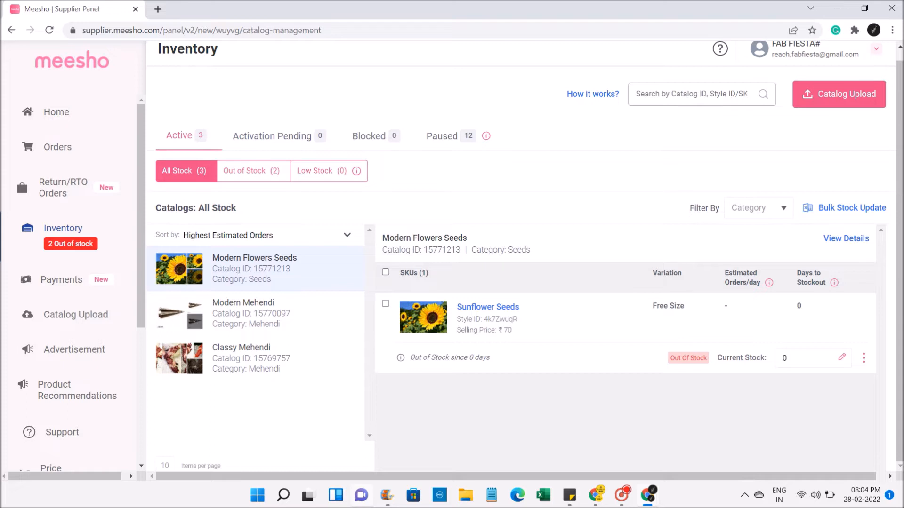
pyautogui.click(315, 313)
pyautogui.click(784, 358)
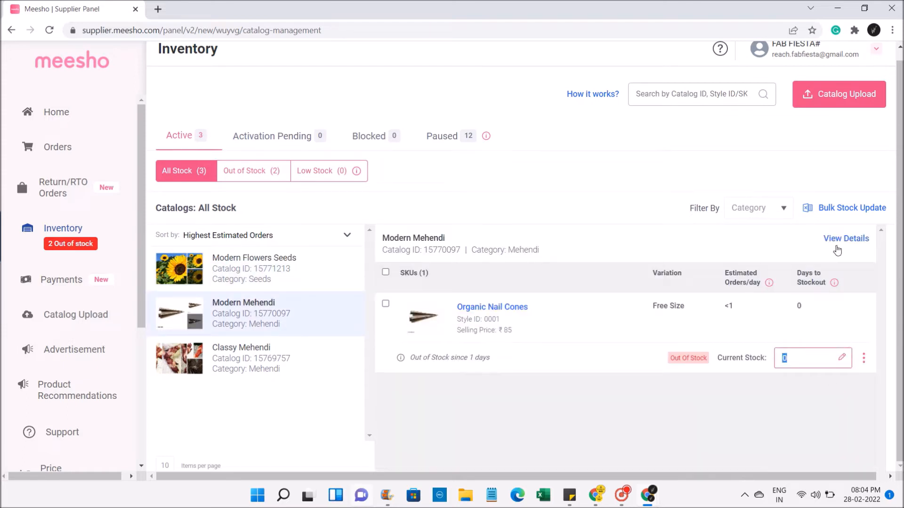
# Step: View the Modern Mehendi catalog's details, examine the order and return columns in its product list, and return to the inventory
pyautogui.click(856, 242)
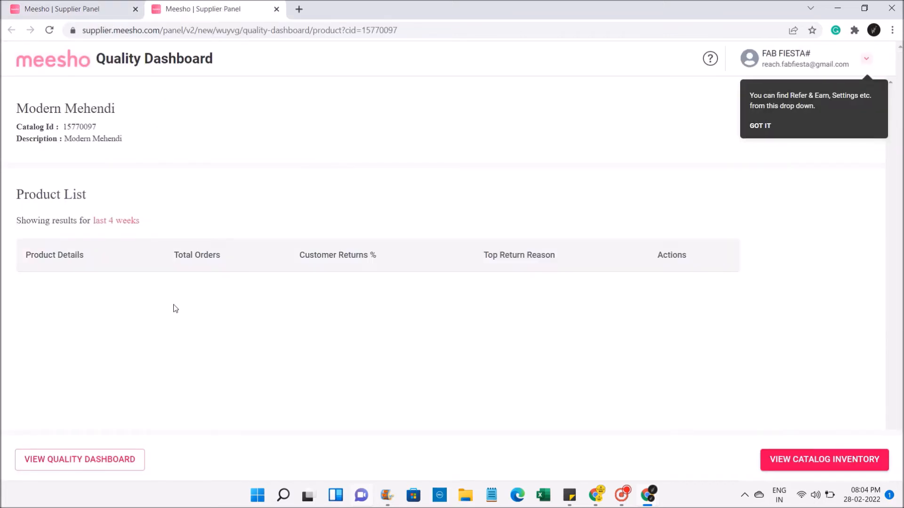
pyautogui.moveTo(201, 252); pyautogui.dragTo(532, 242)
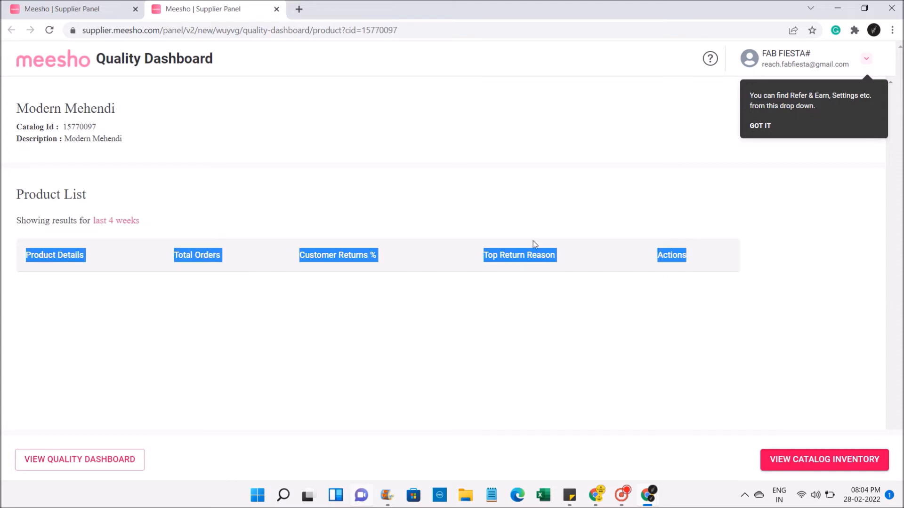
pyautogui.click(676, 231)
pyautogui.hotkey('ctrl', 'Tab')
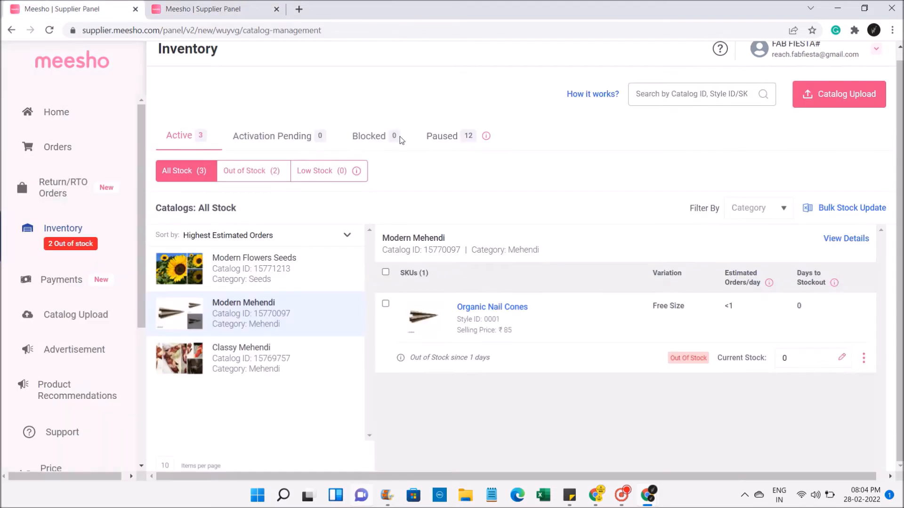
# Step: Download the existing stock file for a bulk stock update and open it maximized in Excel
pyautogui.click(851, 212)
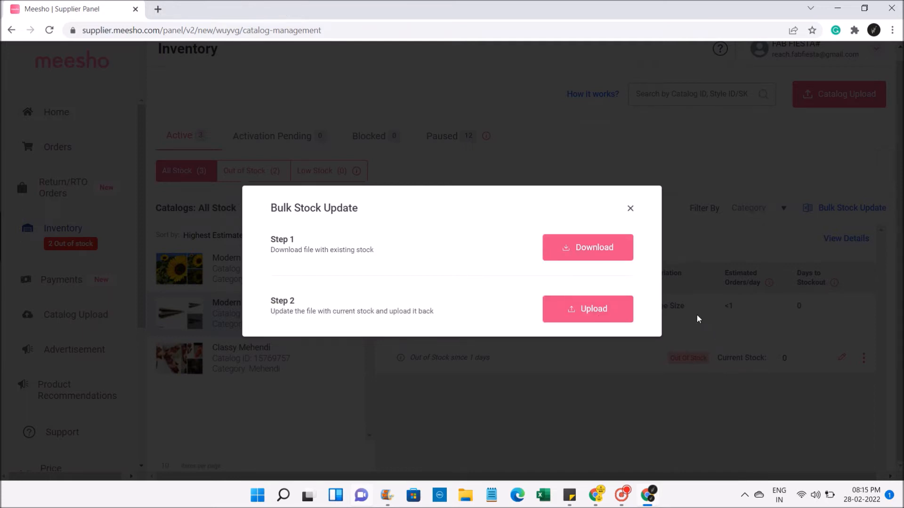
pyautogui.click(577, 248)
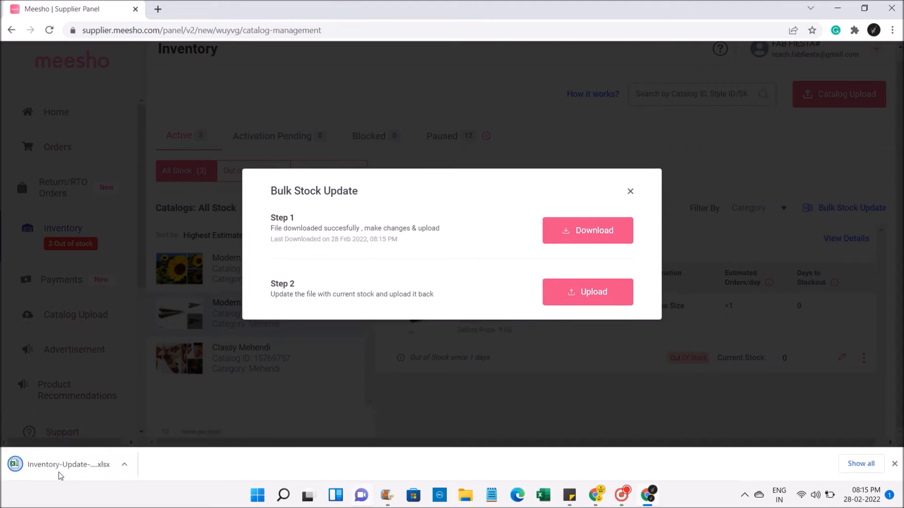
pyautogui.click(83, 470)
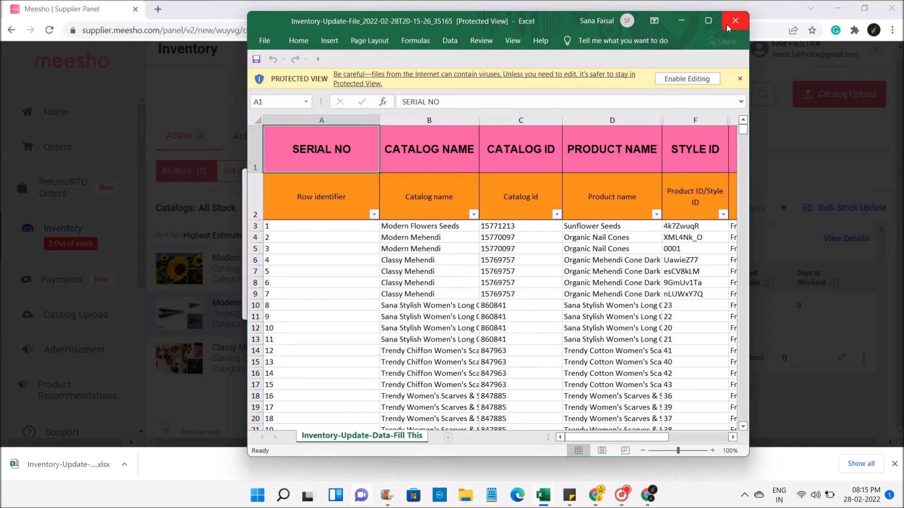
pyautogui.click(708, 20)
# Step: Examine the system stock counts and the editable YOUR STOCK COUNT column across the listed products
pyautogui.scroll(-11, 596, 337)
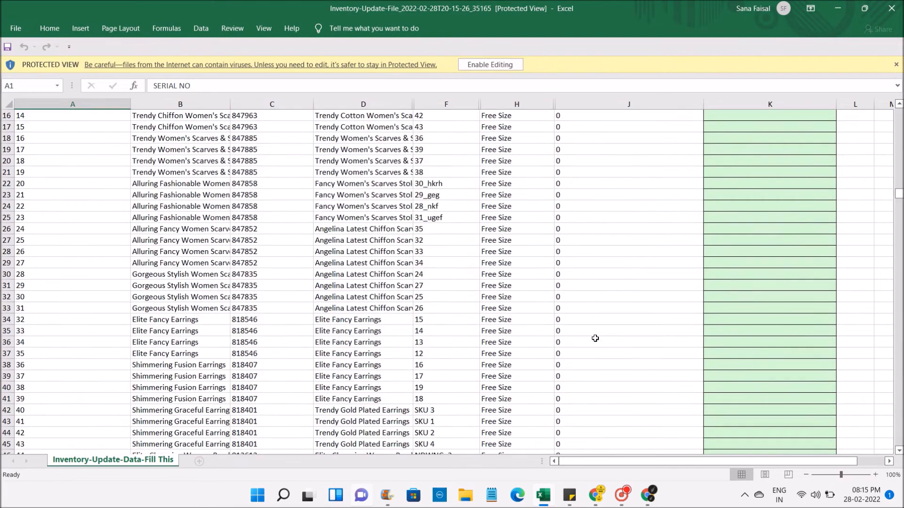
pyautogui.scroll(6, 610, 367)
pyautogui.scroll(5, 610, 367)
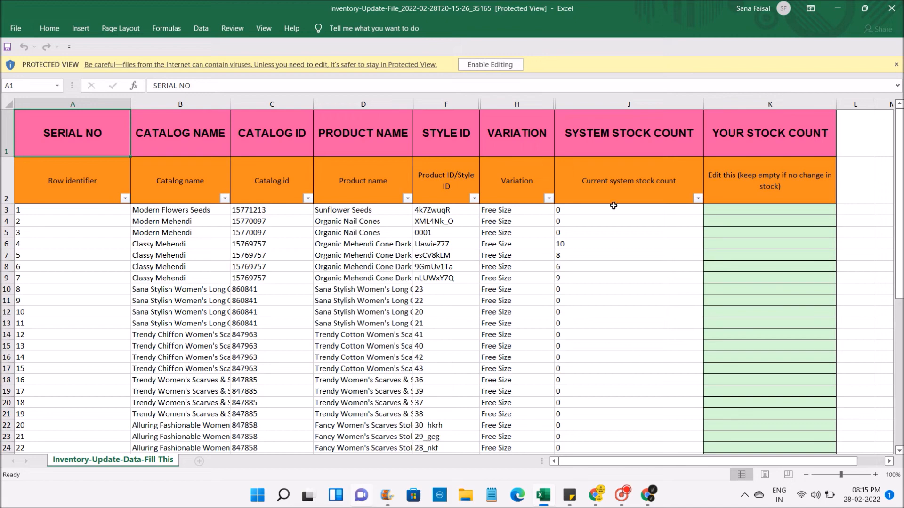
pyautogui.click(734, 211)
pyautogui.scroll(-6, 767, 264)
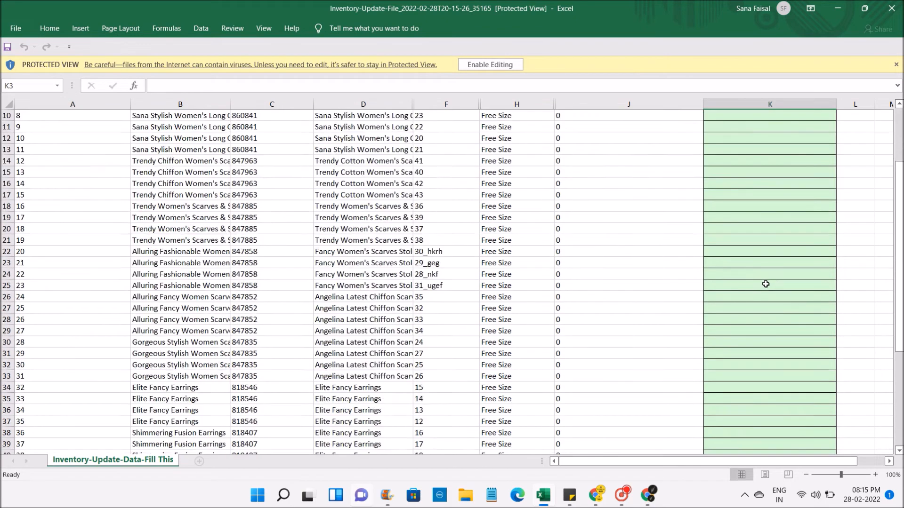
pyautogui.scroll(-5, 764, 288)
pyautogui.scroll(10, 758, 299)
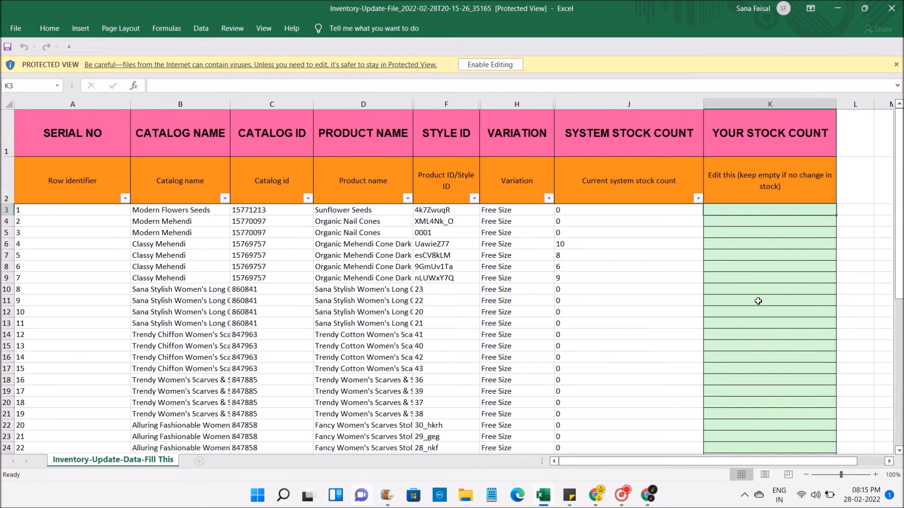
# Step: Copy the current system stock counts from J3 downward and select the first YOUR STOCK COUNT cell as the destination
pyautogui.press('Down')
pyautogui.press('Down')
pyautogui.press('Down')
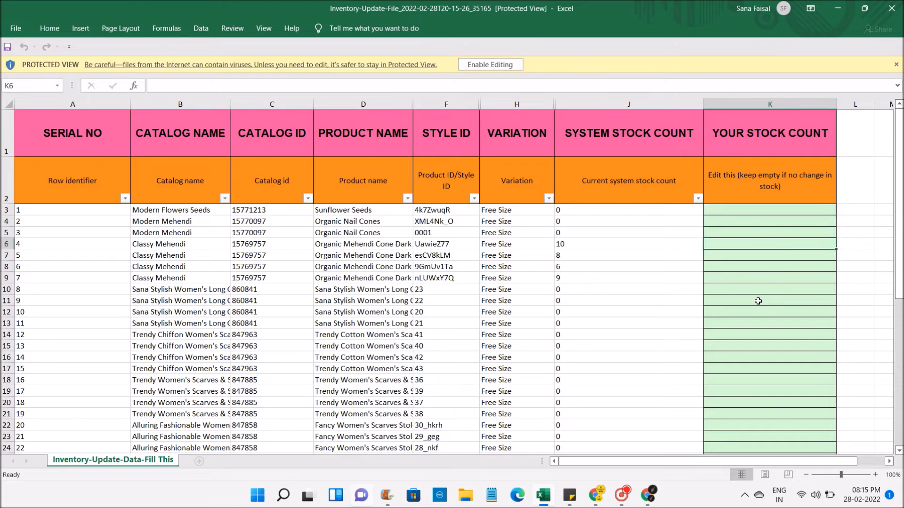
pyautogui.moveTo(657, 210); pyautogui.dragTo(629, 435)
pyautogui.hotkey('ctrl', 'c')
pyautogui.scroll(6, 746, 282)
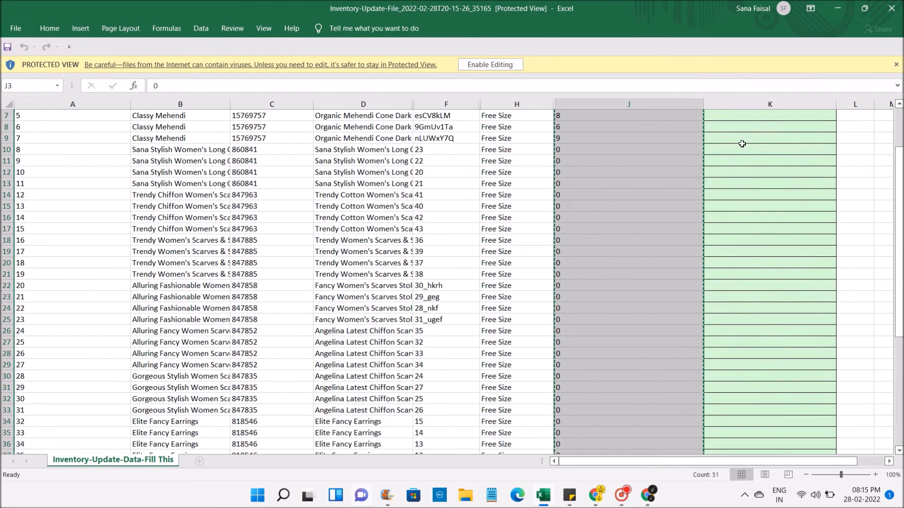
pyautogui.scroll(2, 741, 143)
pyautogui.click(743, 210)
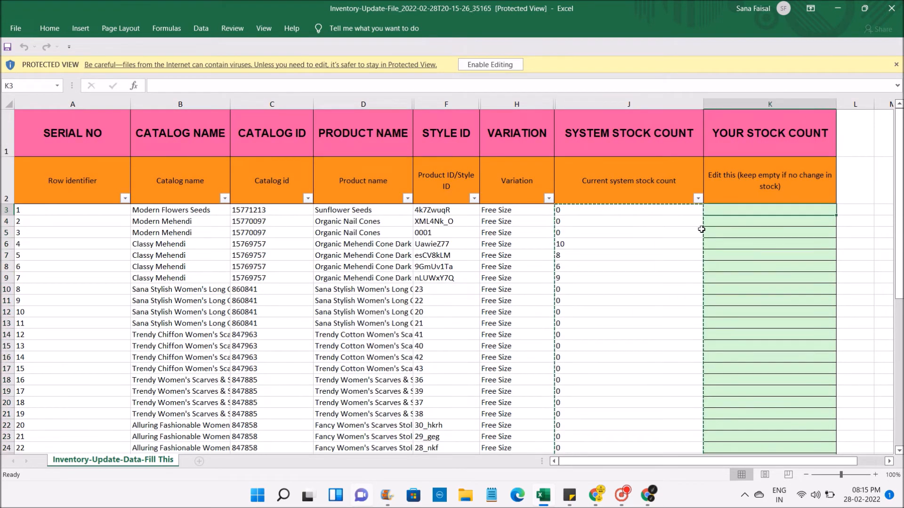
pyautogui.press('Left')
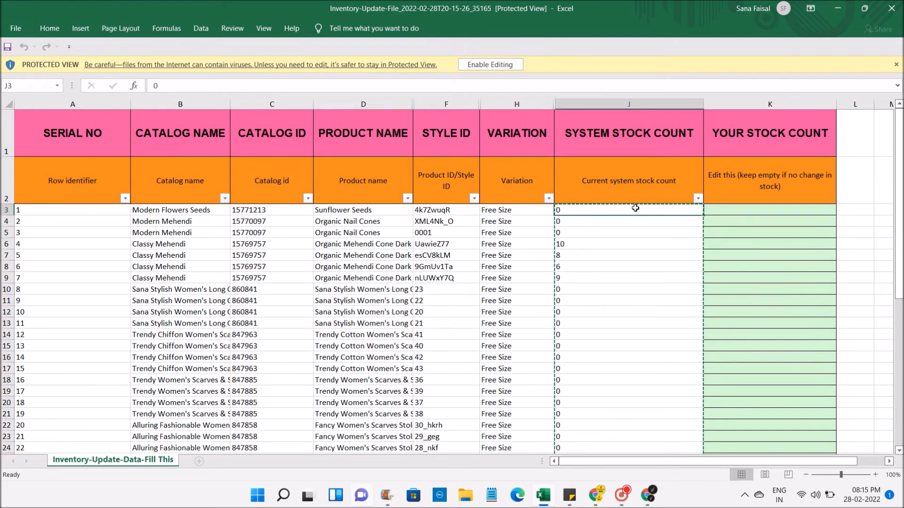
# Step: Enable editing of the downloaded inventory update file
pyautogui.click(494, 66)
pyautogui.click(266, 31)
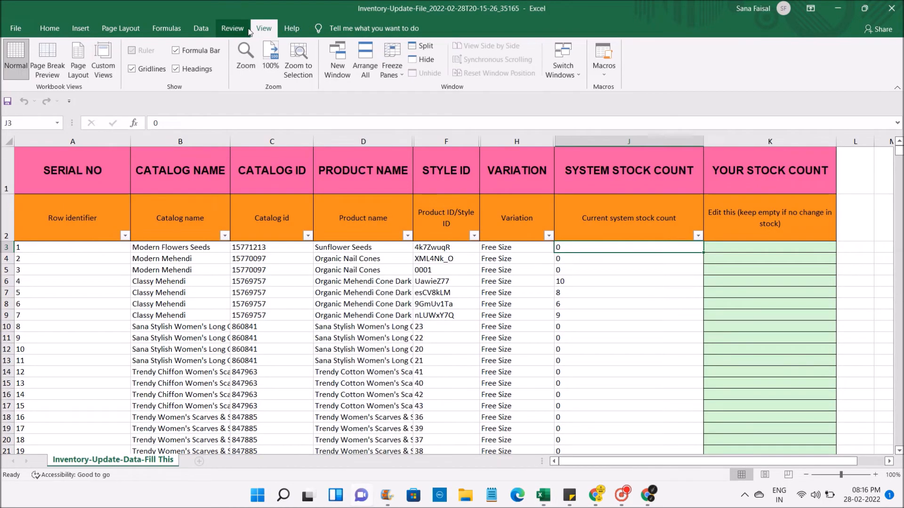
pyautogui.click(232, 29)
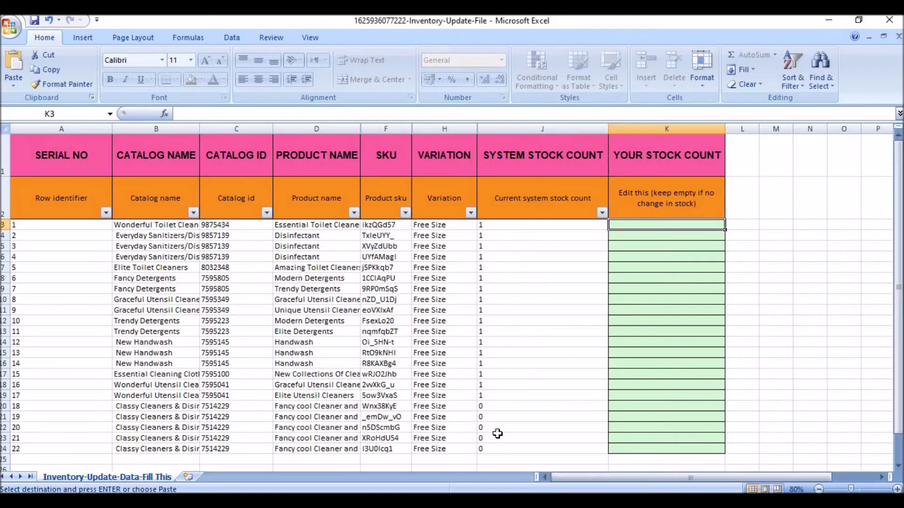
pyautogui.moveTo(515, 404); pyautogui.dragTo(276, 442)
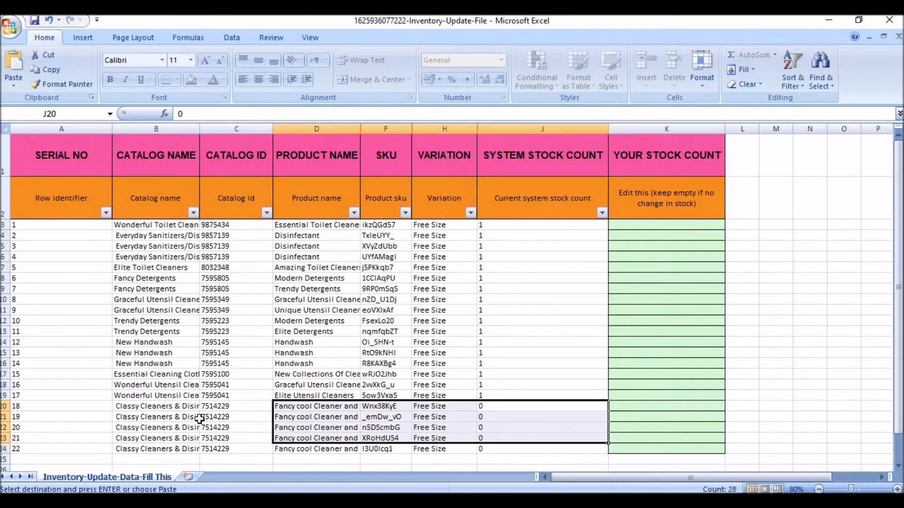
pyautogui.click(245, 427)
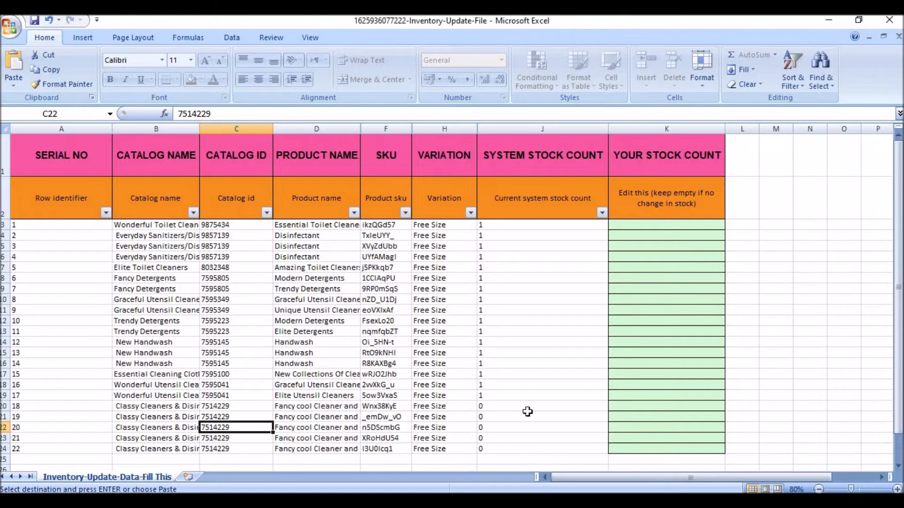
pyautogui.moveTo(525, 407); pyautogui.dragTo(520, 449)
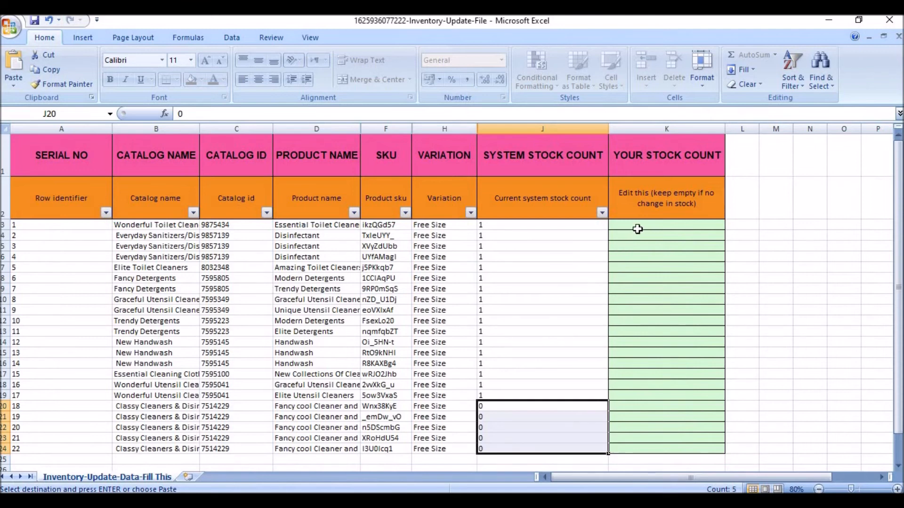
# Step: Set YOUR STOCK COUNT in K3 to 0 for the Essential Toilet Cleaners product
pyautogui.click(637, 228)
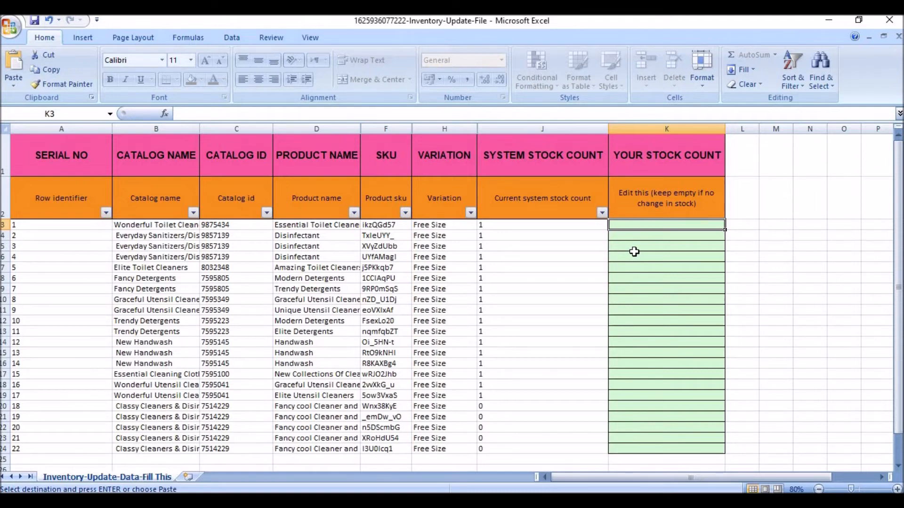
pyautogui.write('0')
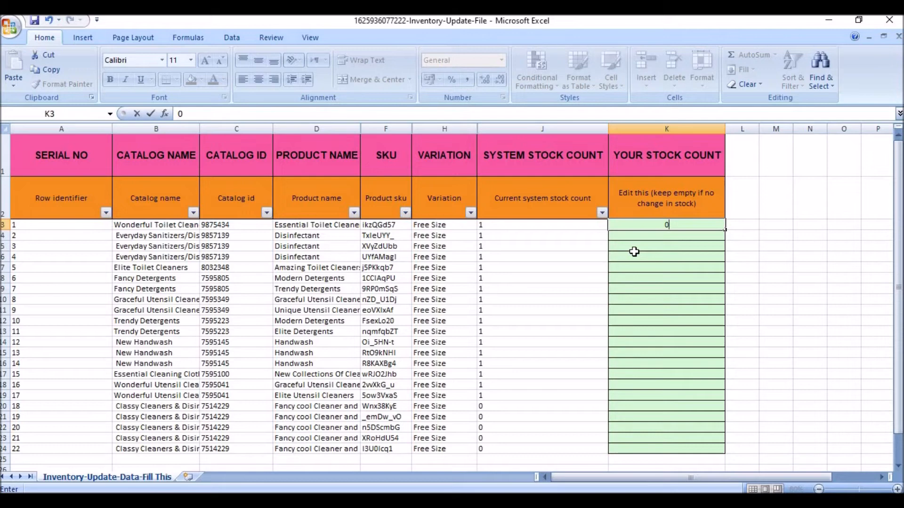
pyautogui.click(647, 232)
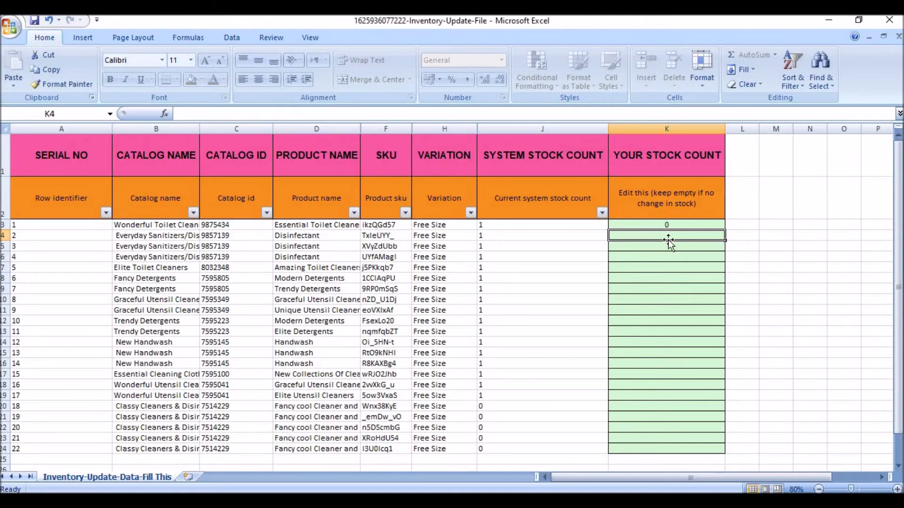
# Step: Set YOUR STOCK COUNT to 30 for the three Disinfectant products in K4 to K6 and to 0 for Elite Toilet Cleaners in K7
pyautogui.write('30')
pyautogui.press('Return')
pyautogui.write('30')
pyautogui.press('Return')
pyautogui.write('30')
pyautogui.press('Return')
pyautogui.press('Return')
pyautogui.click(672, 267)
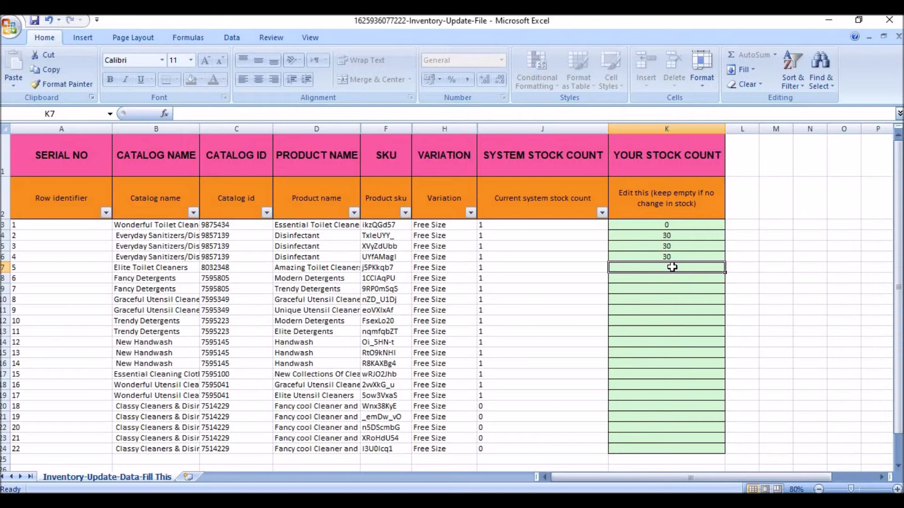
pyautogui.write('0')
pyautogui.press('Return')
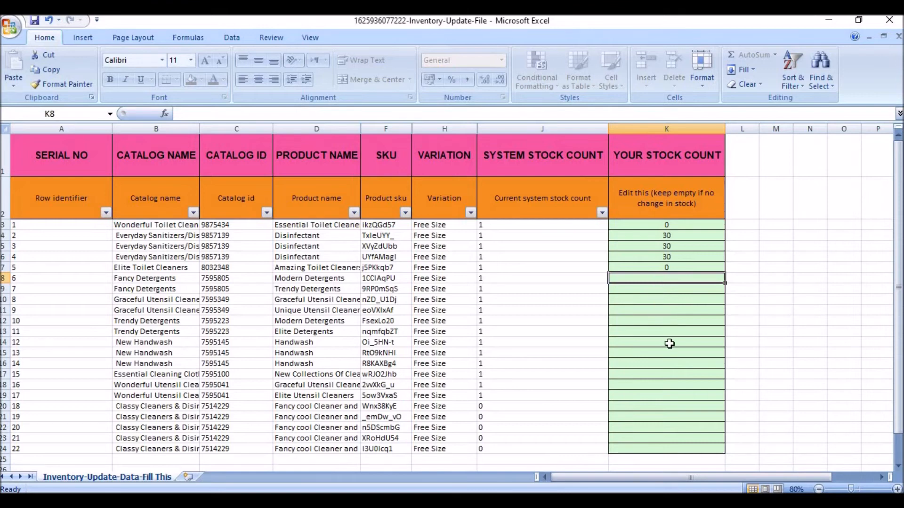
# Step: Set YOUR STOCK COUNT in K17 to 30 for the Essential Cleaning Cloths catalog
pyautogui.moveTo(385, 374); pyautogui.dragTo(677, 380)
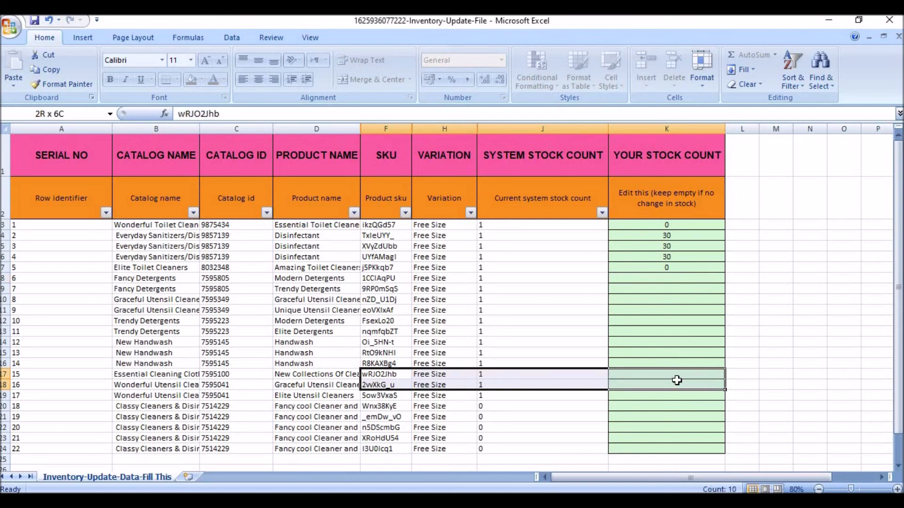
pyautogui.click(675, 375)
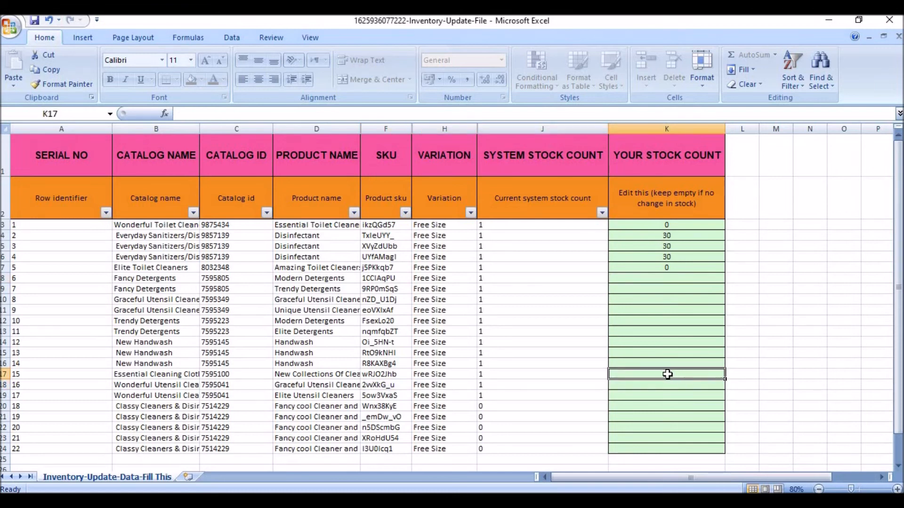
pyautogui.write('30')
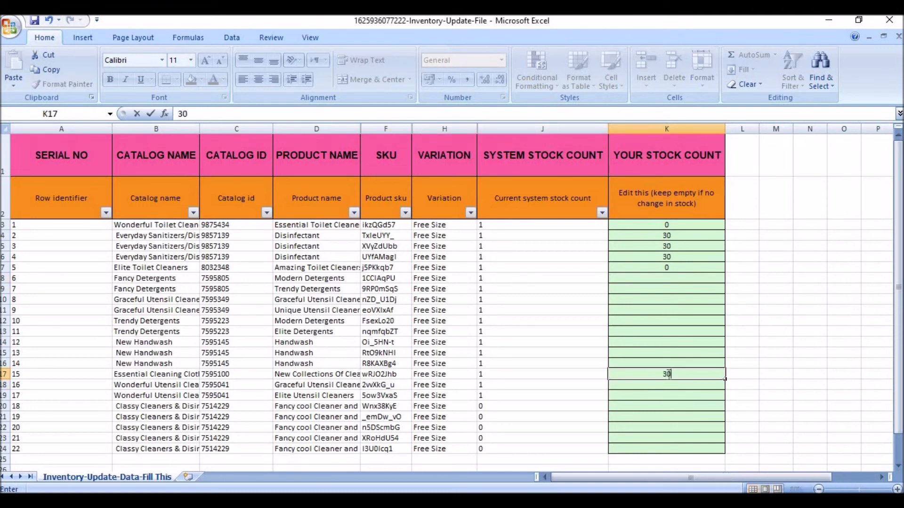
pyautogui.click(673, 363)
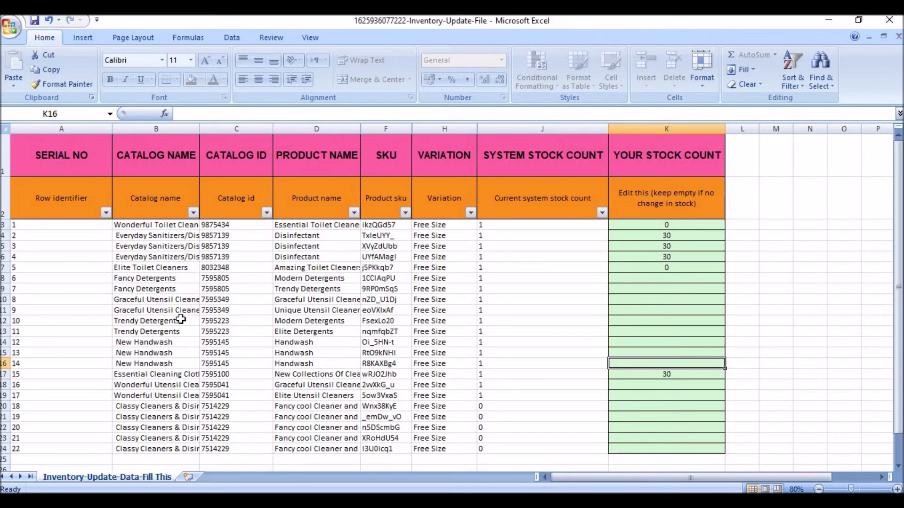
# Step: Fill the remaining YOUR STOCK COUNT cells with 30 for both Fancy Detergents rows and 0 in K10 to K16 and K18 to K24
pyautogui.click(652, 297)
pyautogui.write('0')
pyautogui.press('Return')
pyautogui.write('0')
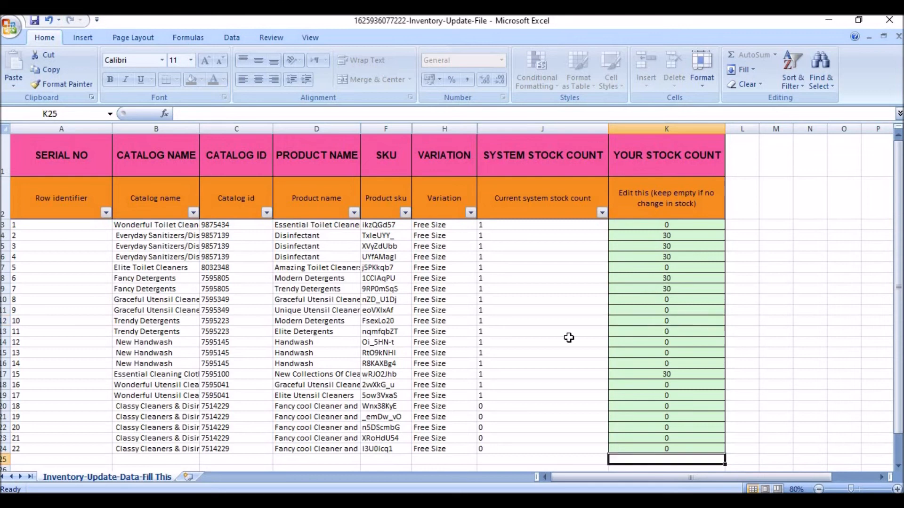
pyautogui.moveTo(694, 238); pyautogui.dragTo(689, 255)
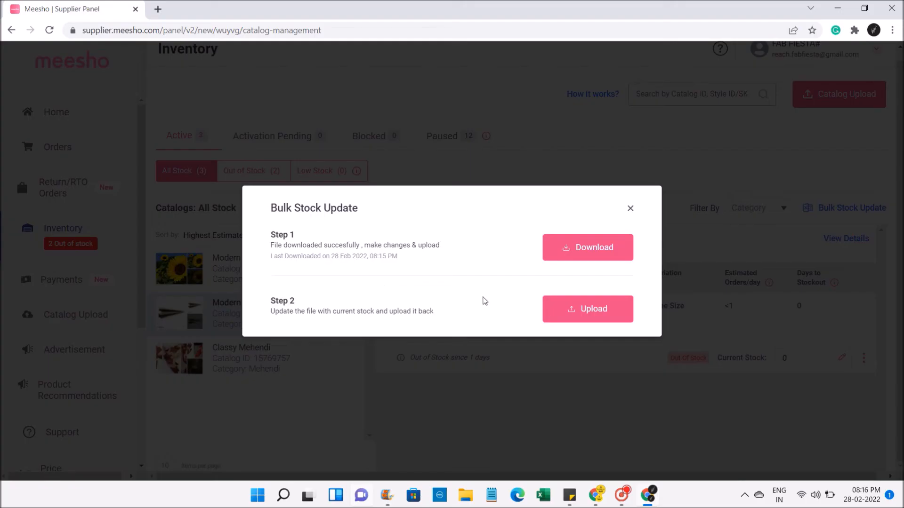
# Step: Switch to the Meesho supplier panel and start uploading the edited stock file for the bulk stock update
pyautogui.click(569, 311)
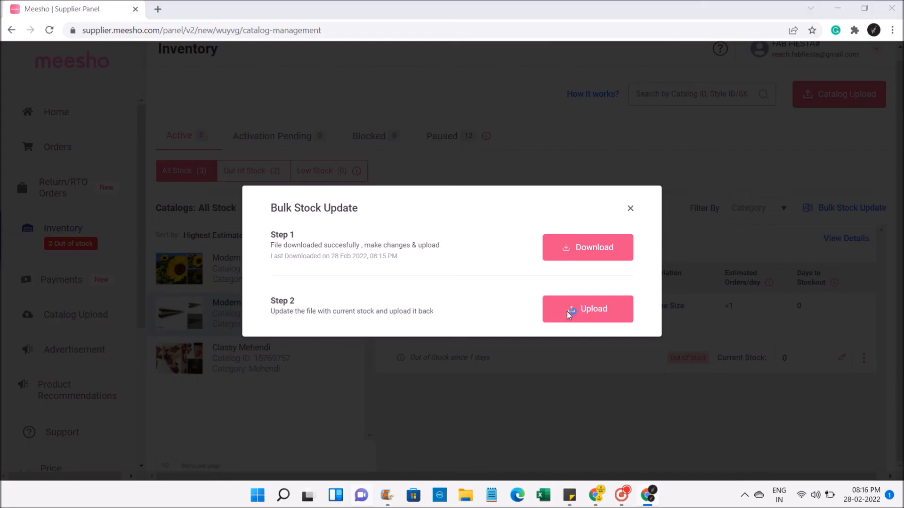